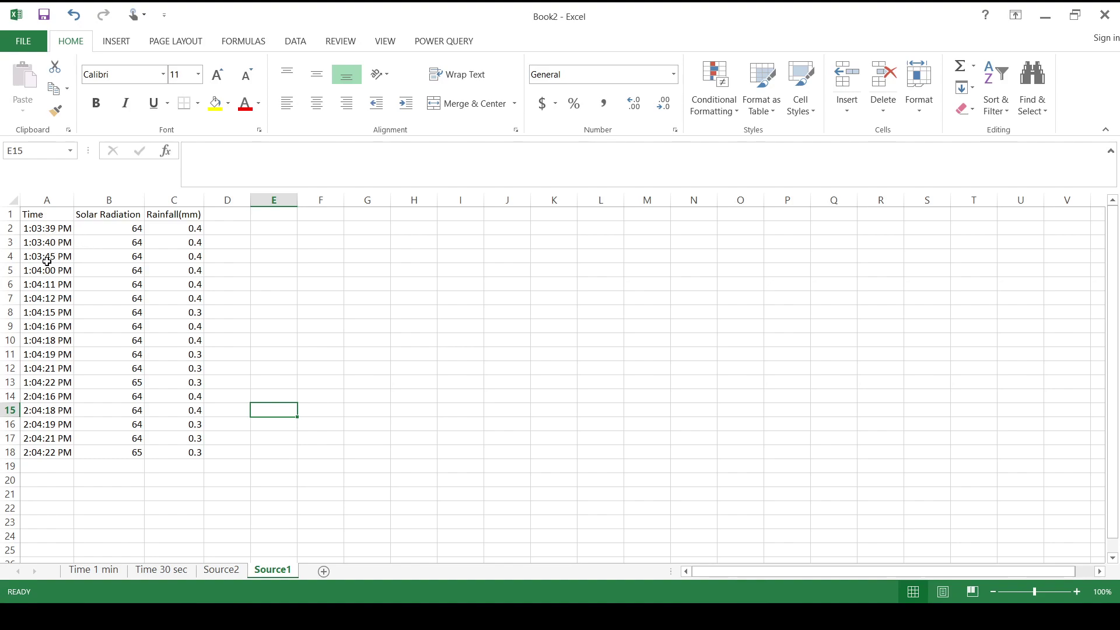
Select the time readings in column A, then narrow the selection back to A2.
left_click(50, 229)
left_click_drag(50, 228, 36, 449)
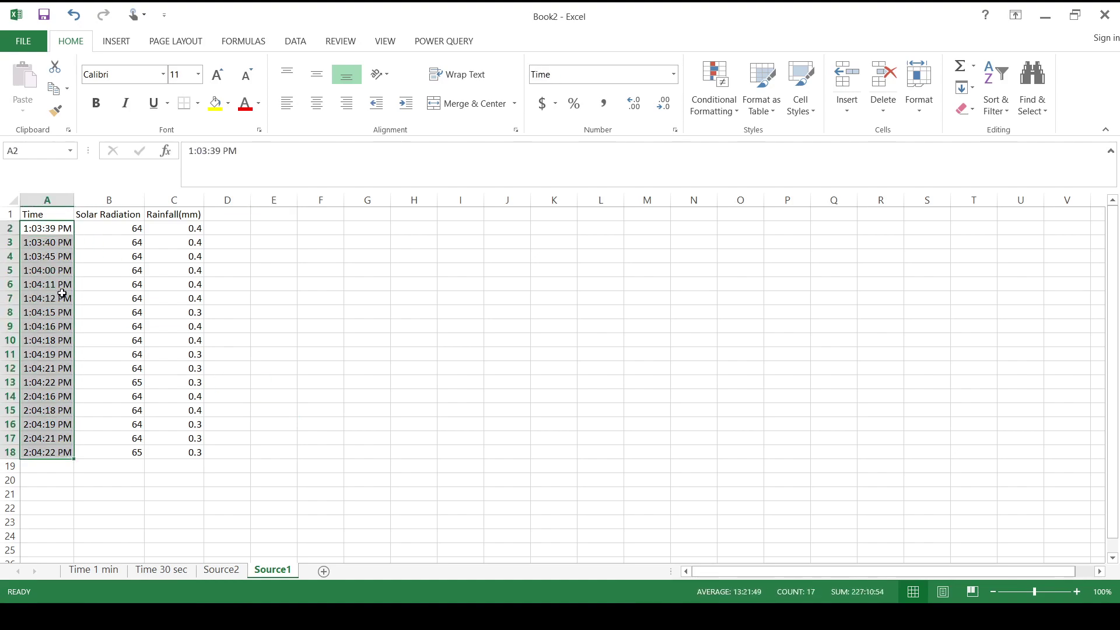
left_click(55, 227)
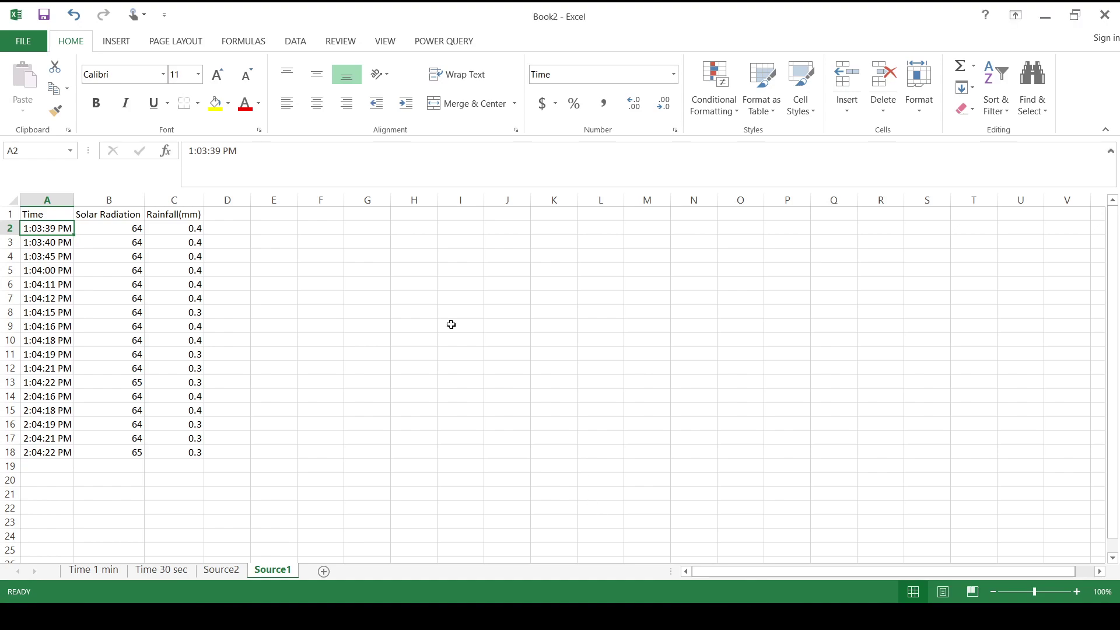
Enter a test time of 1:03:39 PM in E2, check it, then clear it.
left_click(265, 232)
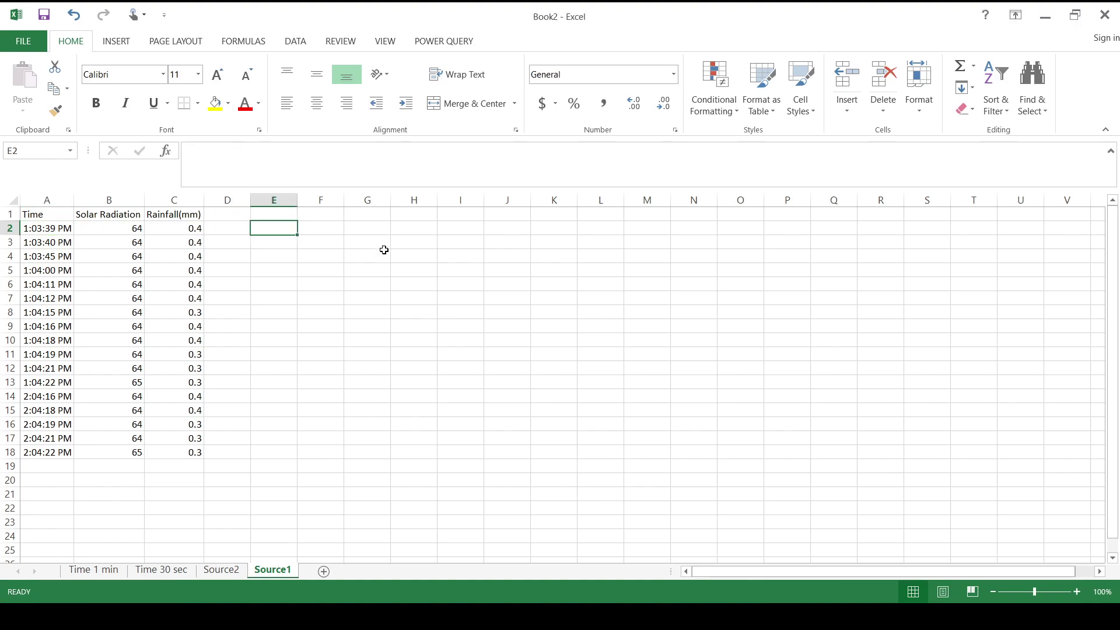
type("1:")
type("04")
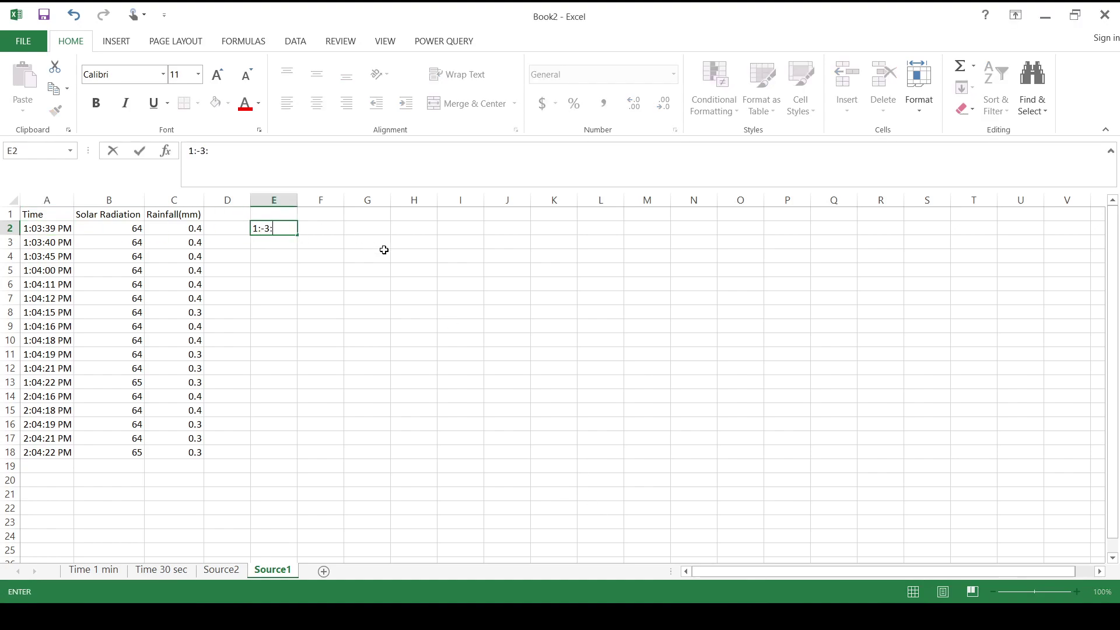
key("BackSpace")
key("BackSpace")
type("03:39PM")
left_click(293, 244)
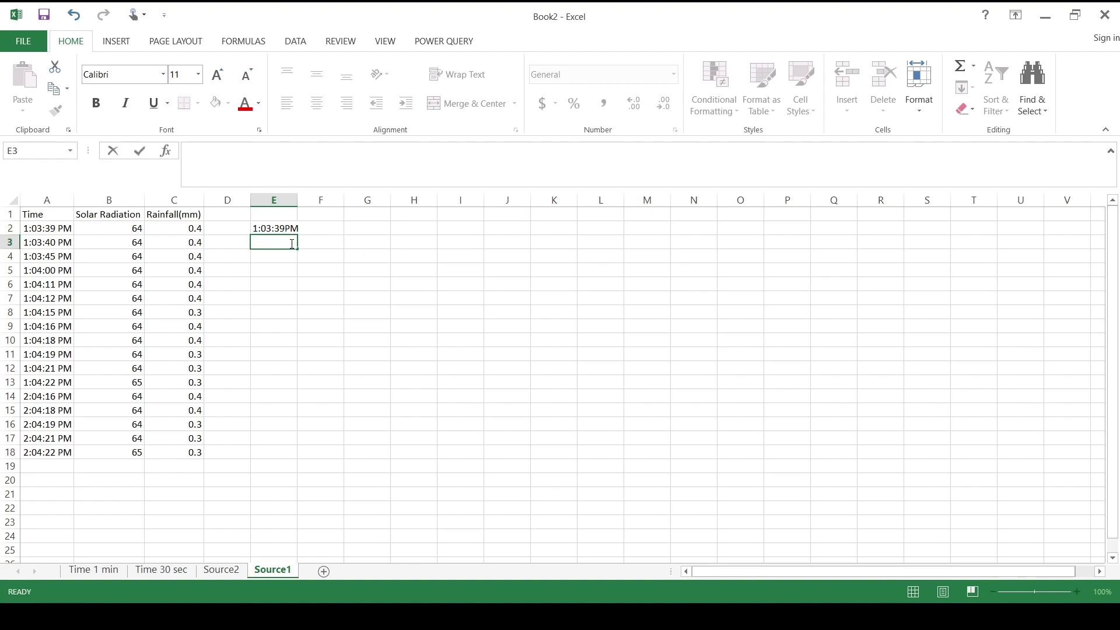
left_click(266, 229)
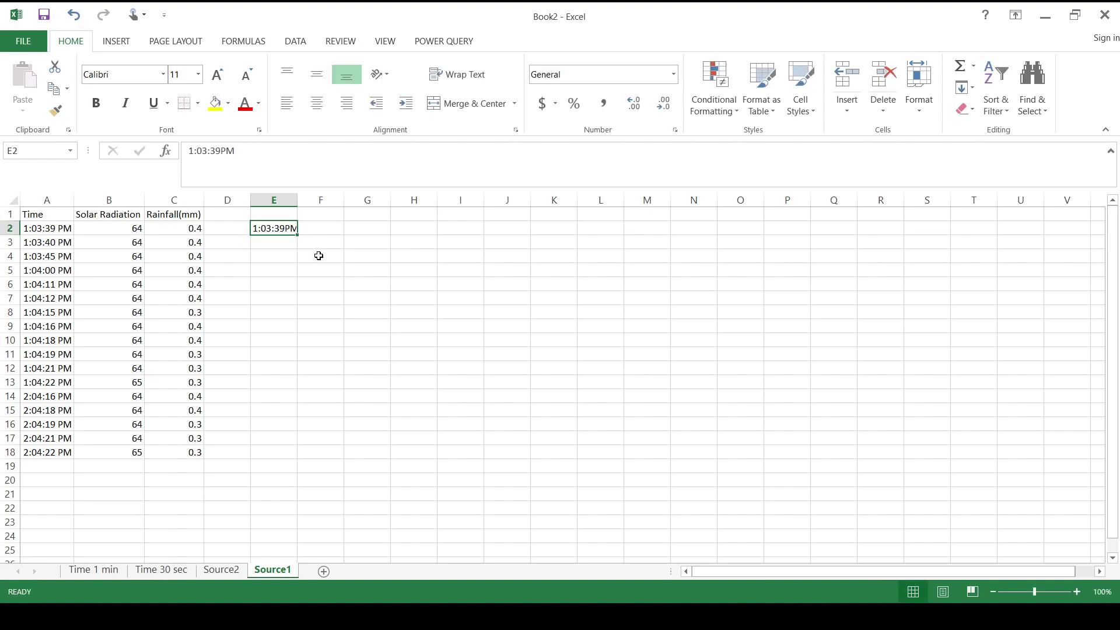
key("Delete")
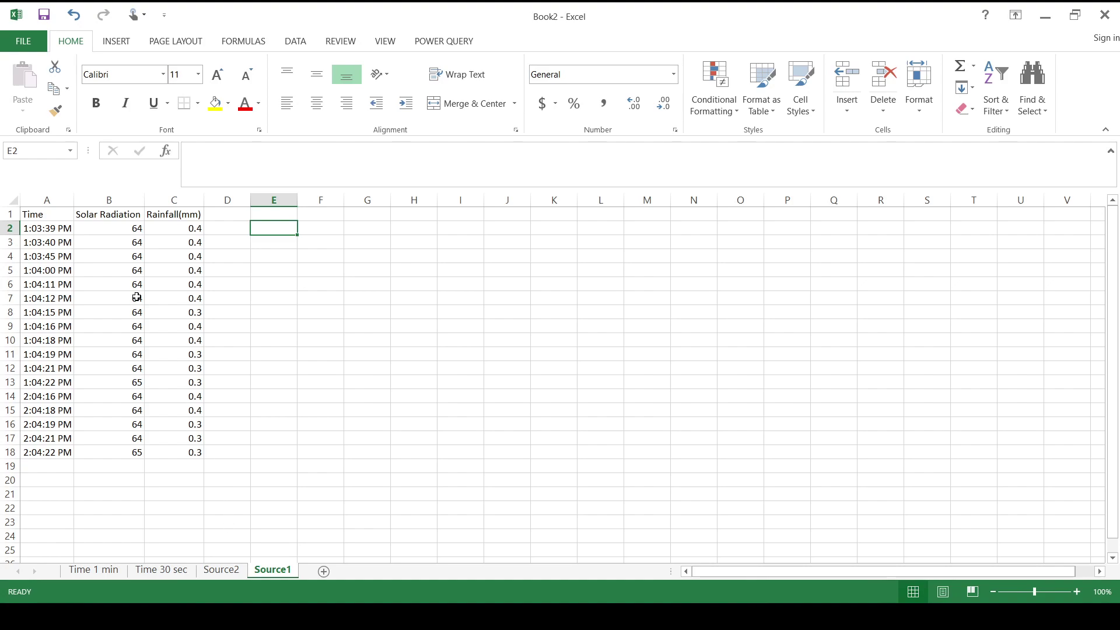
On Source2, compare the Time2 MROUND formula in B2 with the original time in A2.
left_click(221, 572)
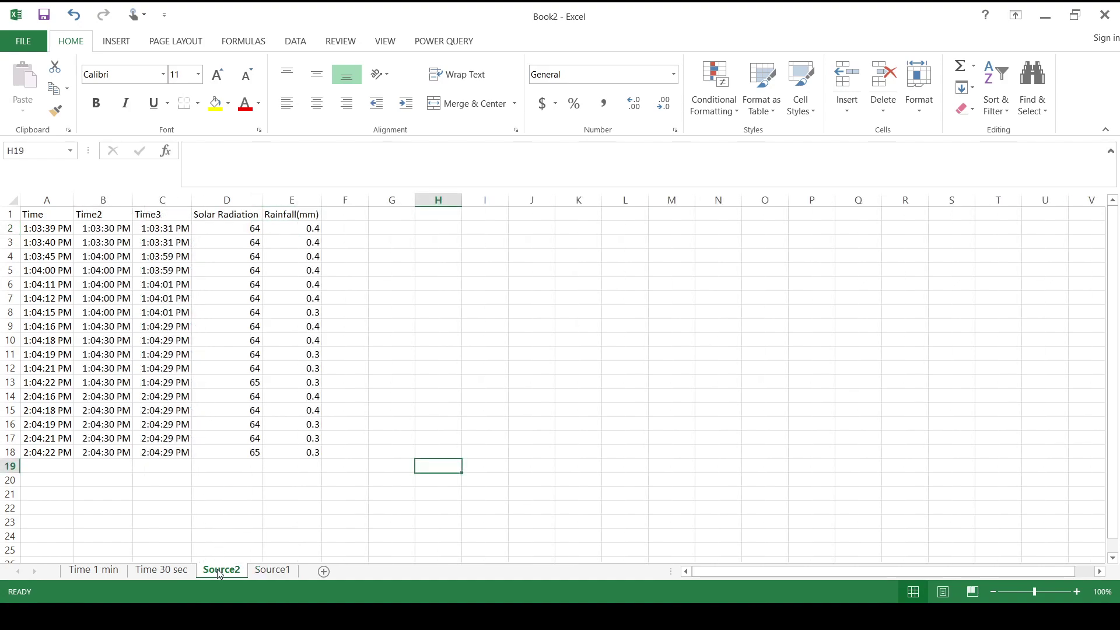
left_click(101, 200)
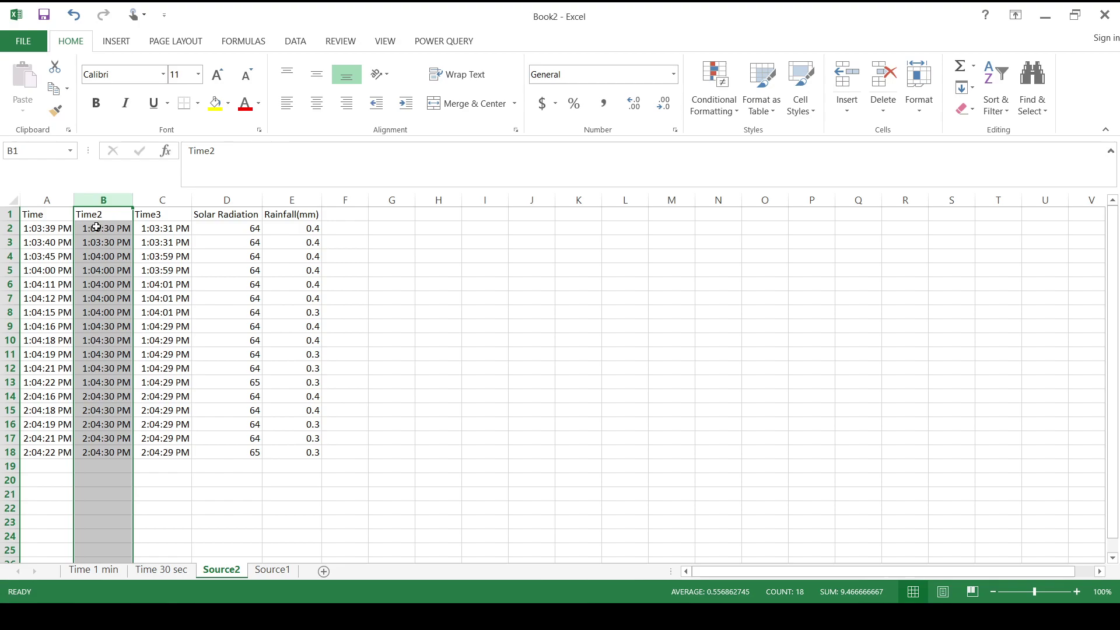
left_click(96, 228)
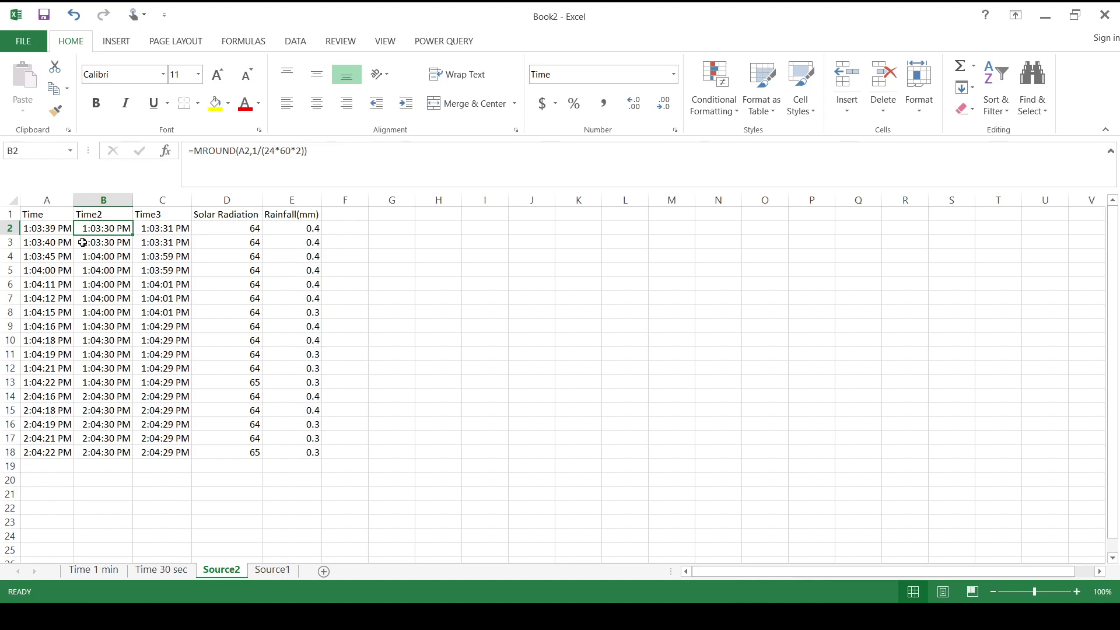
left_click(57, 230)
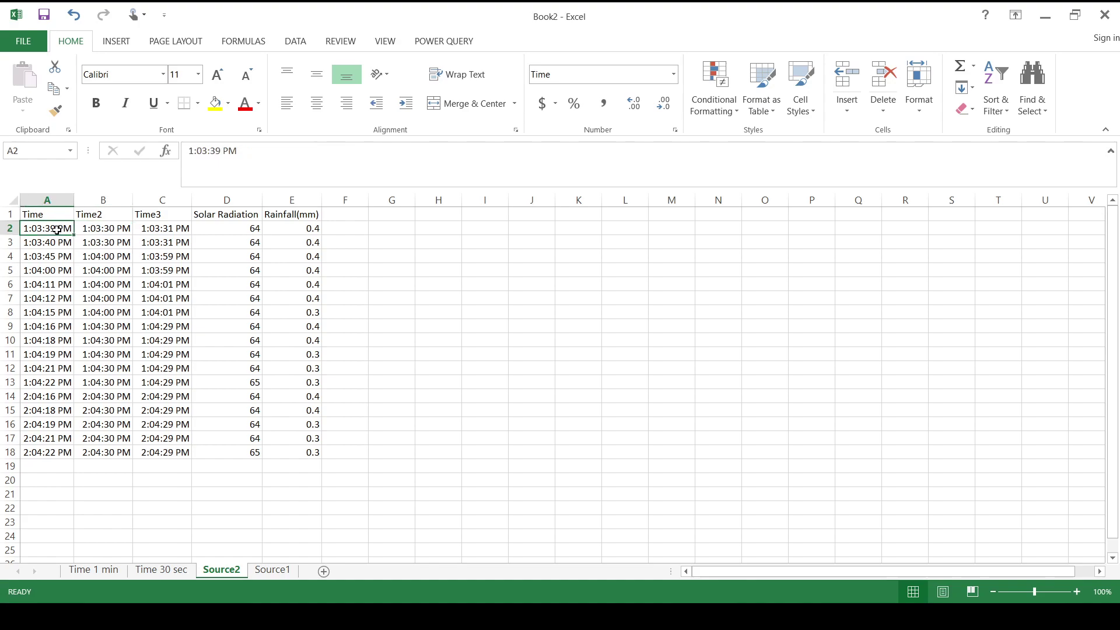
left_click(106, 227)
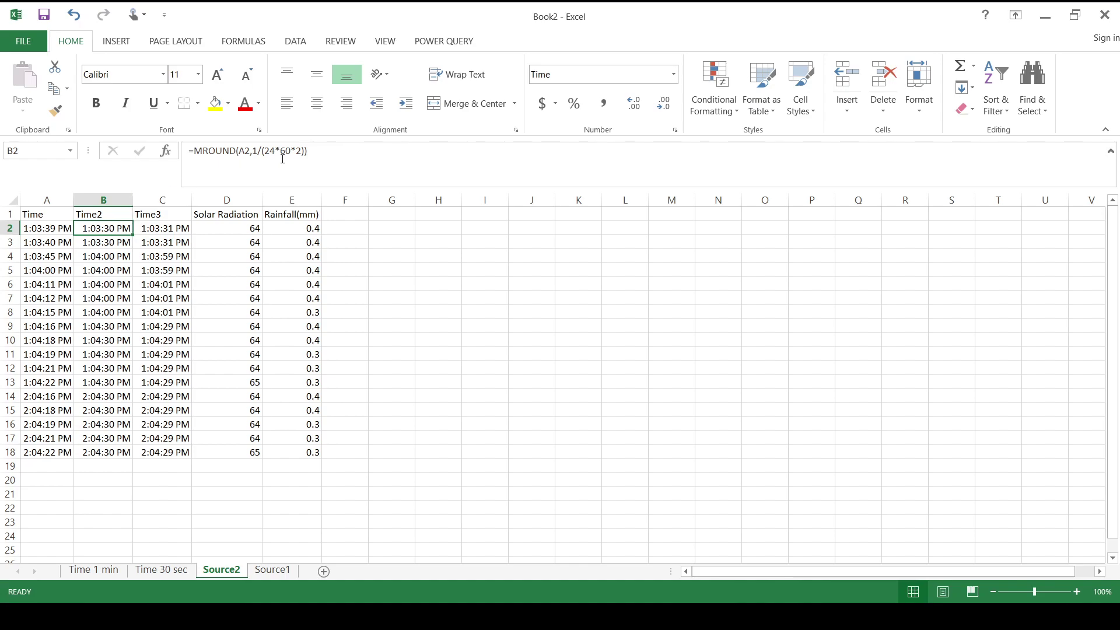
left_click_drag(329, 150, 187, 151)
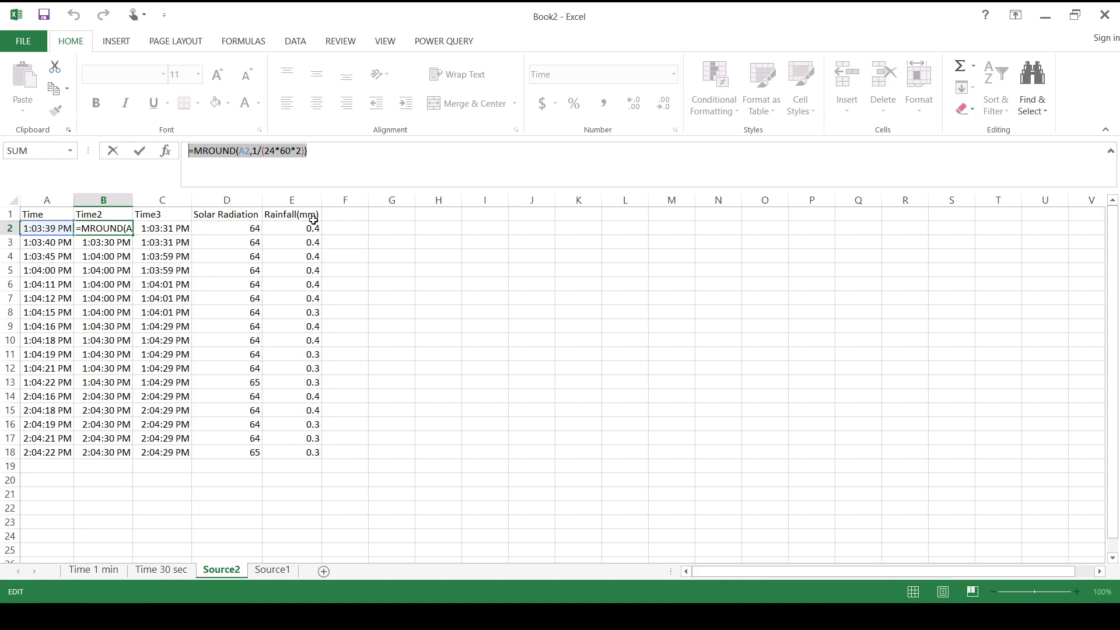
key("Escape")
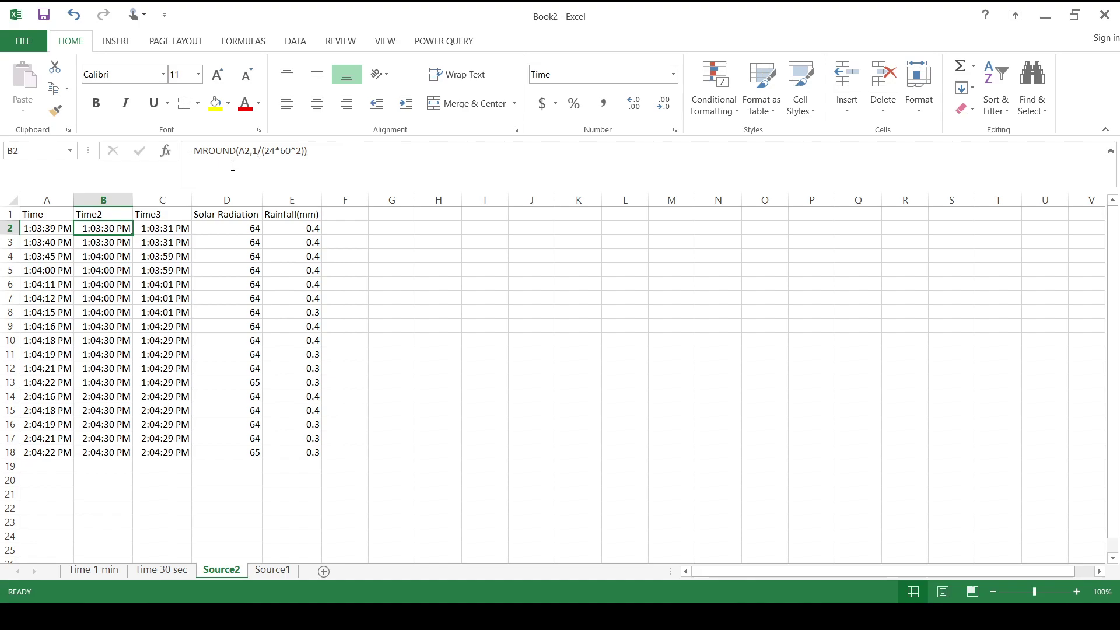
left_click(49, 230)
left_click(86, 228)
left_click_drag(252, 152, 305, 152)
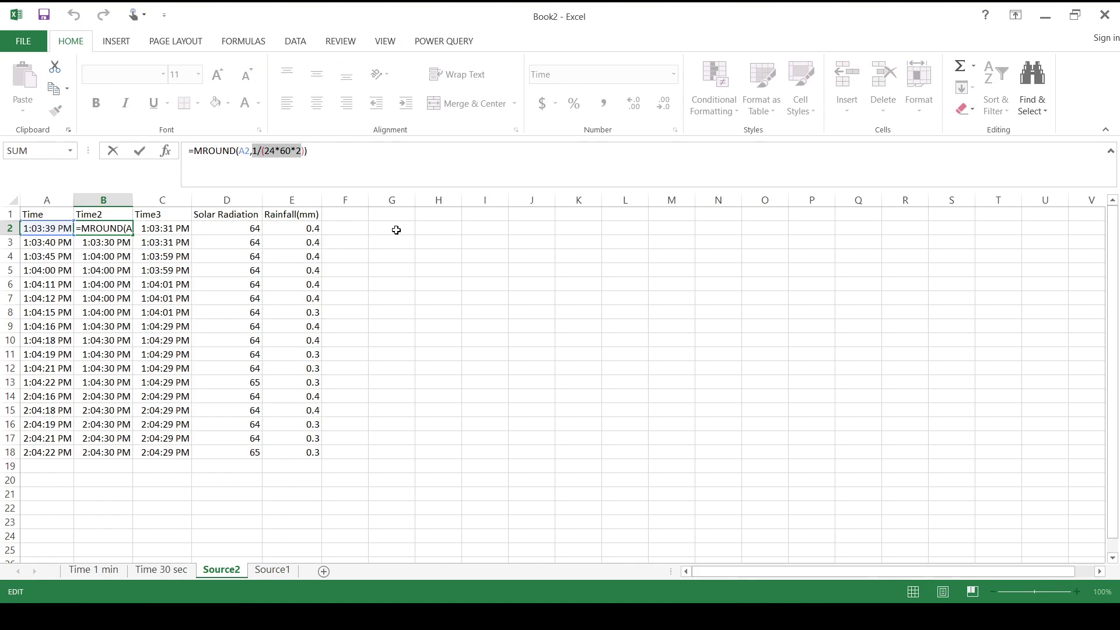
key("Escape")
left_click(394, 228)
type("1/24")
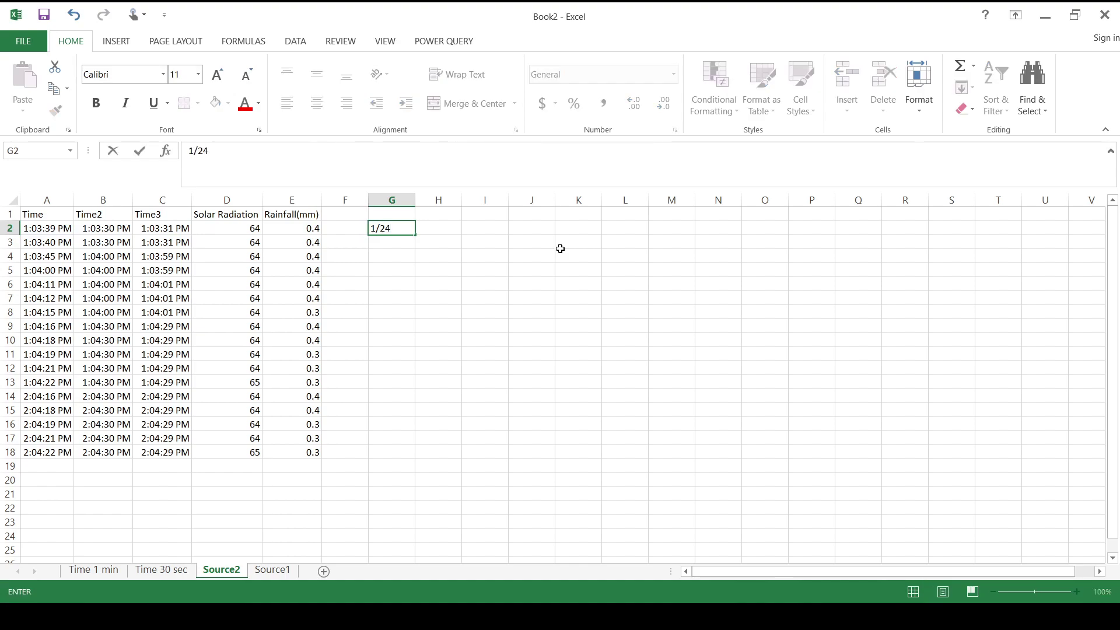
type("60*2")
key("Escape")
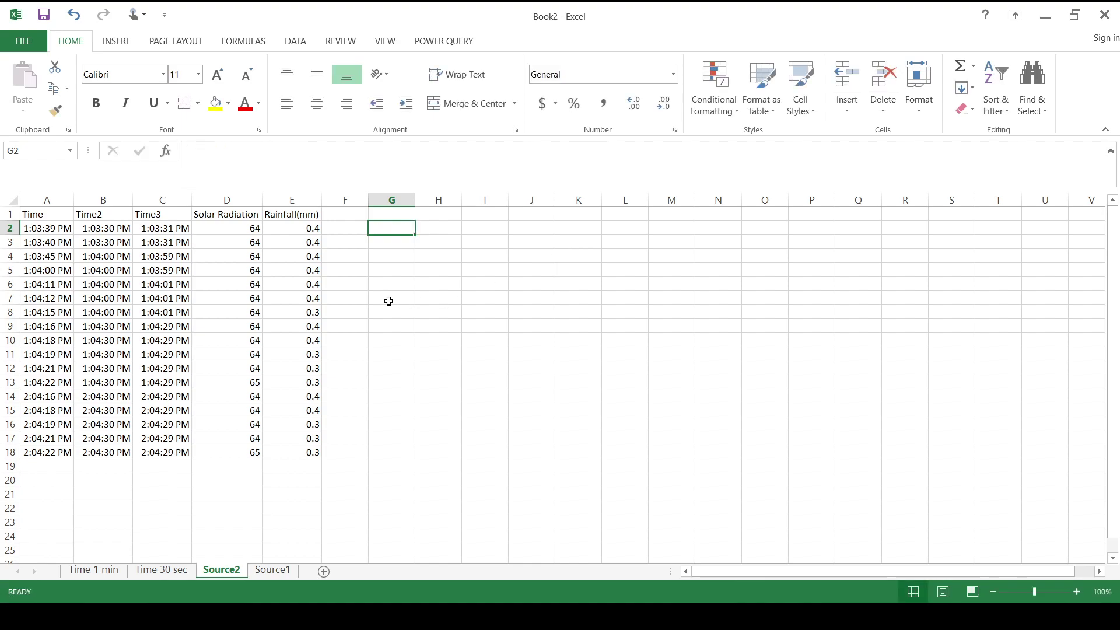
Check that readings 1:03:45 PM and 1:04:00 PM in rows 4–5 both round to 1:04:00 PM.
left_click(170, 272)
left_click(115, 230)
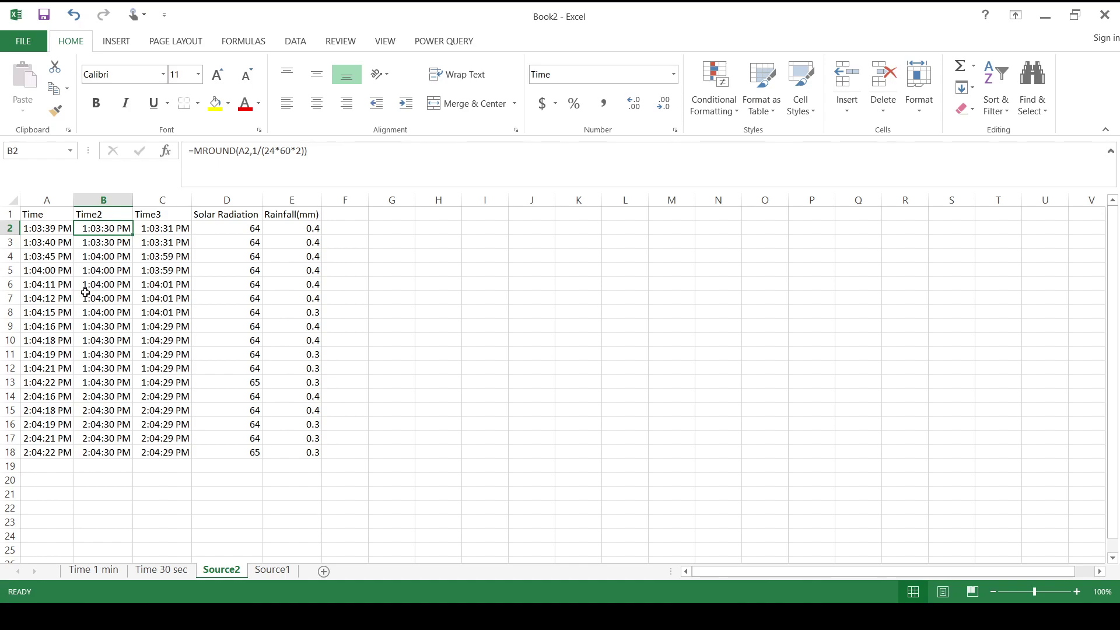
left_click(50, 257)
left_click_drag(51, 257, 90, 269)
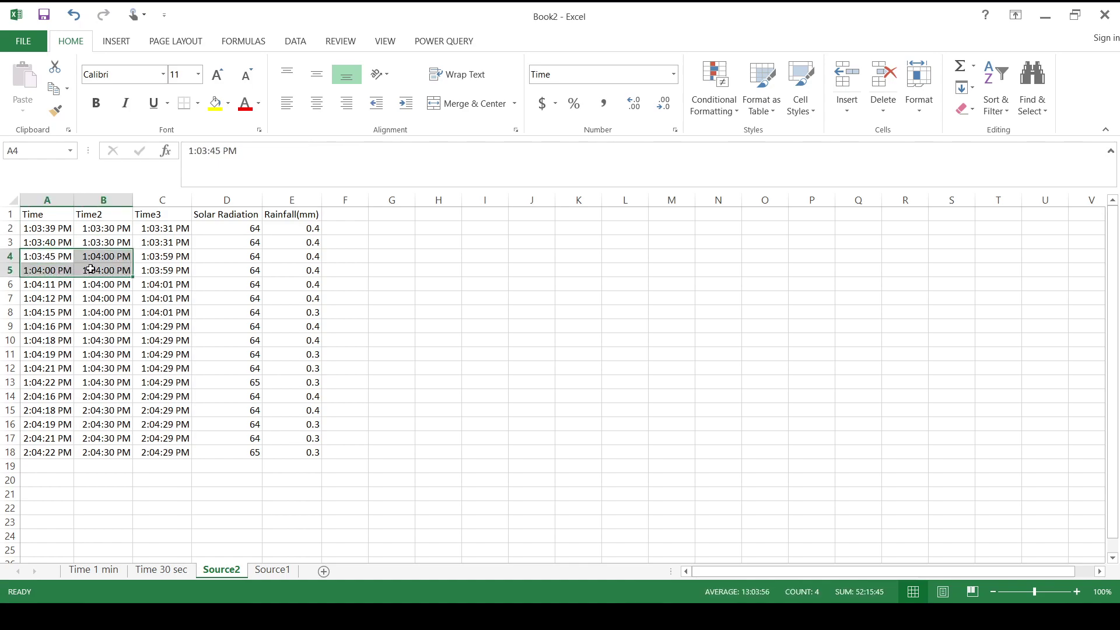
left_click(54, 271)
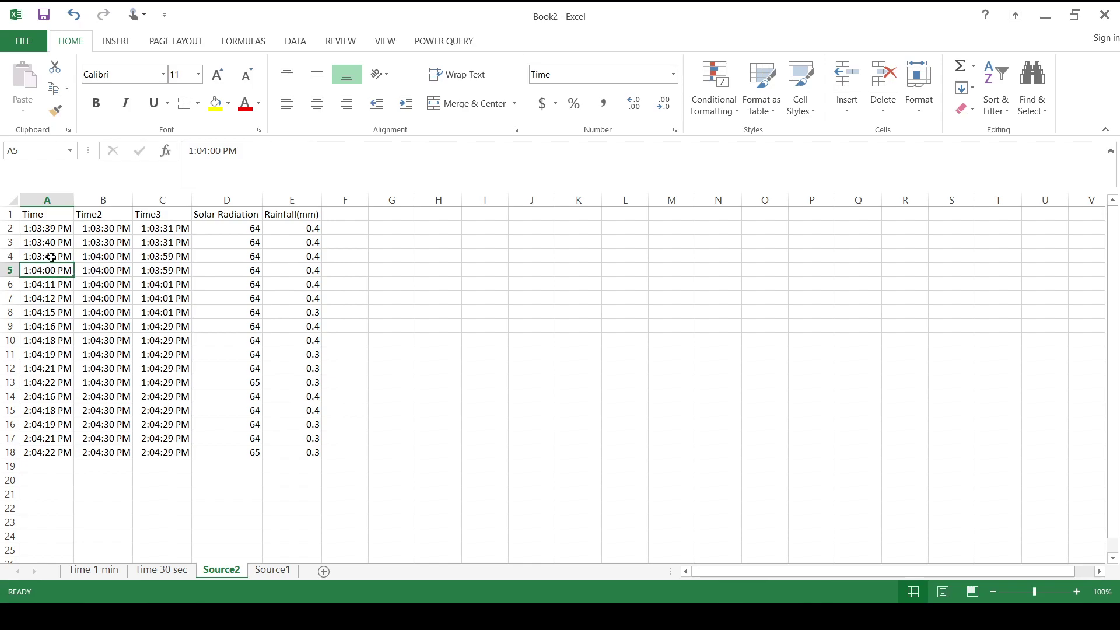
left_click(52, 257)
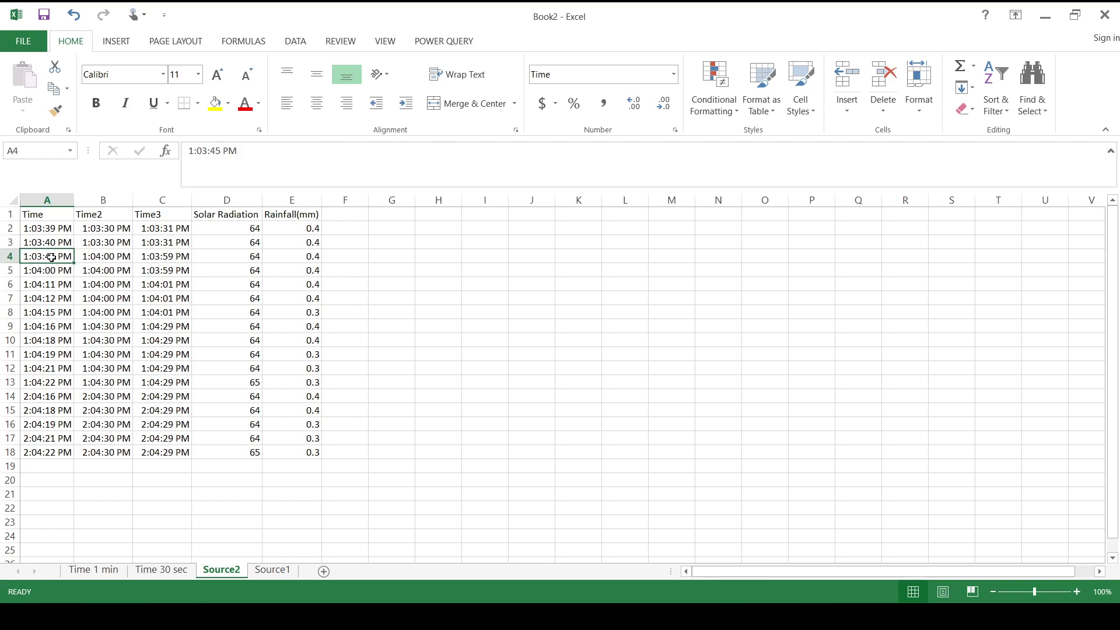
left_click(105, 258)
left_click(119, 272)
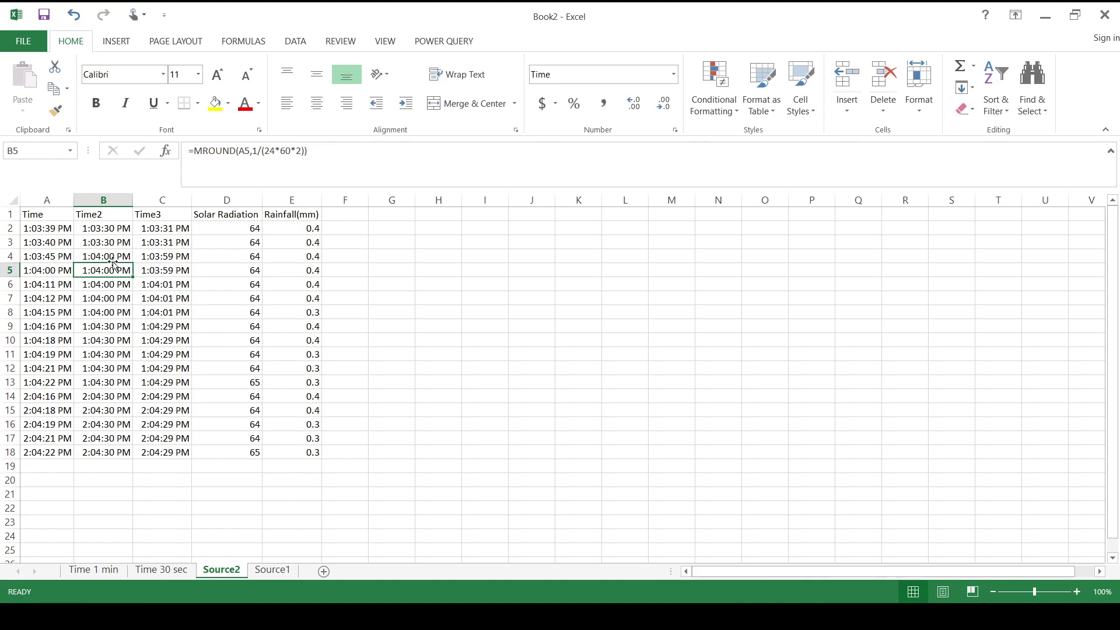
left_click(115, 258)
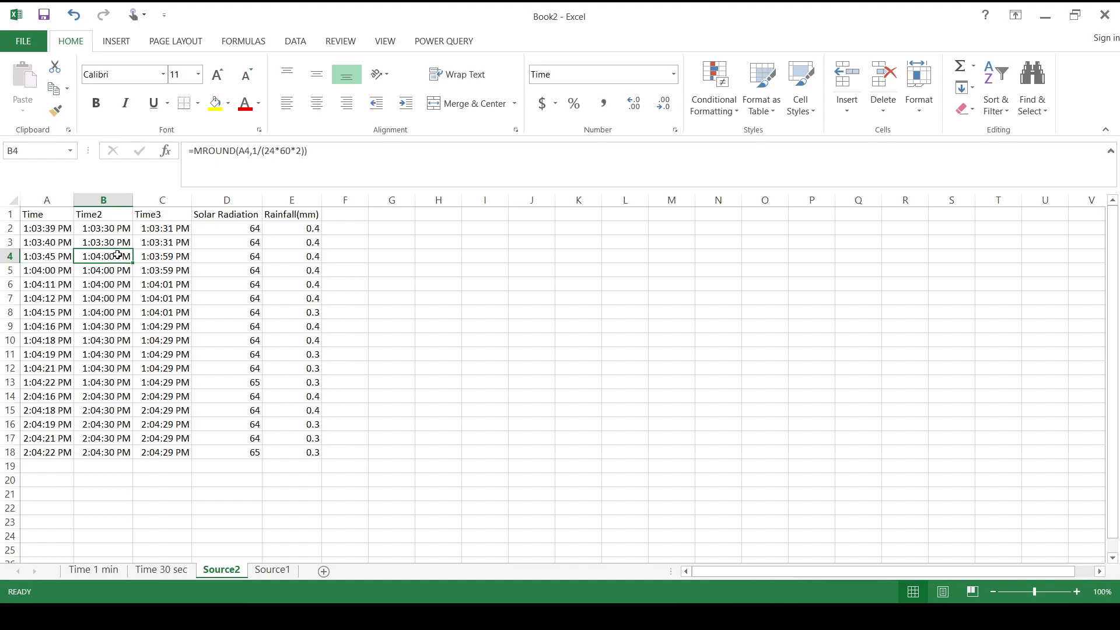
left_click_drag(115, 257, 116, 268)
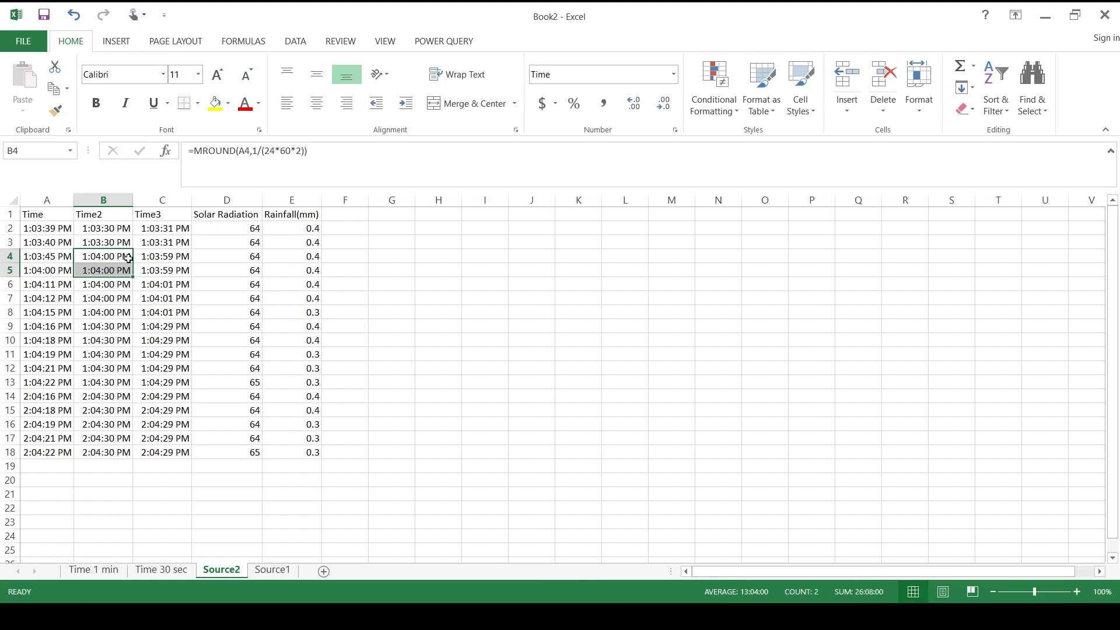
left_click(175, 258)
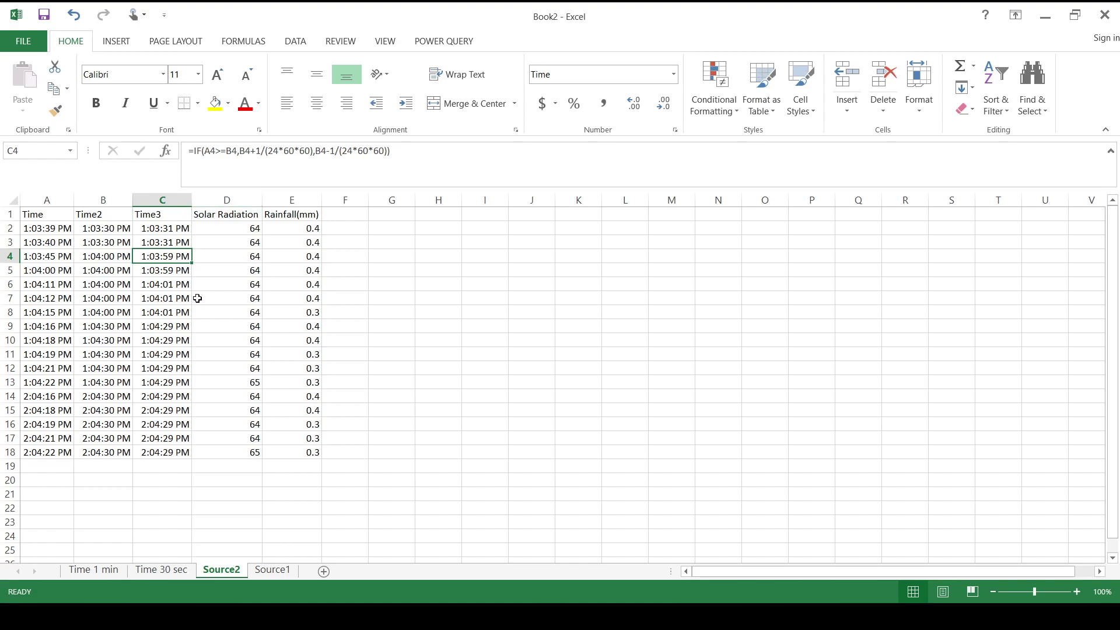
left_click(49, 258)
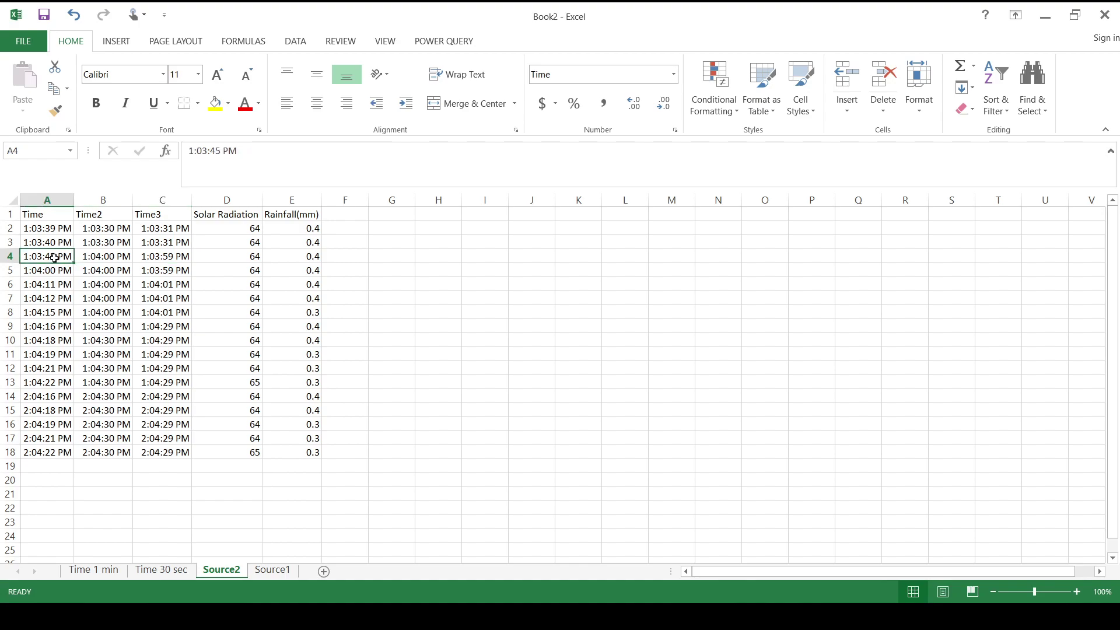
left_click(102, 257)
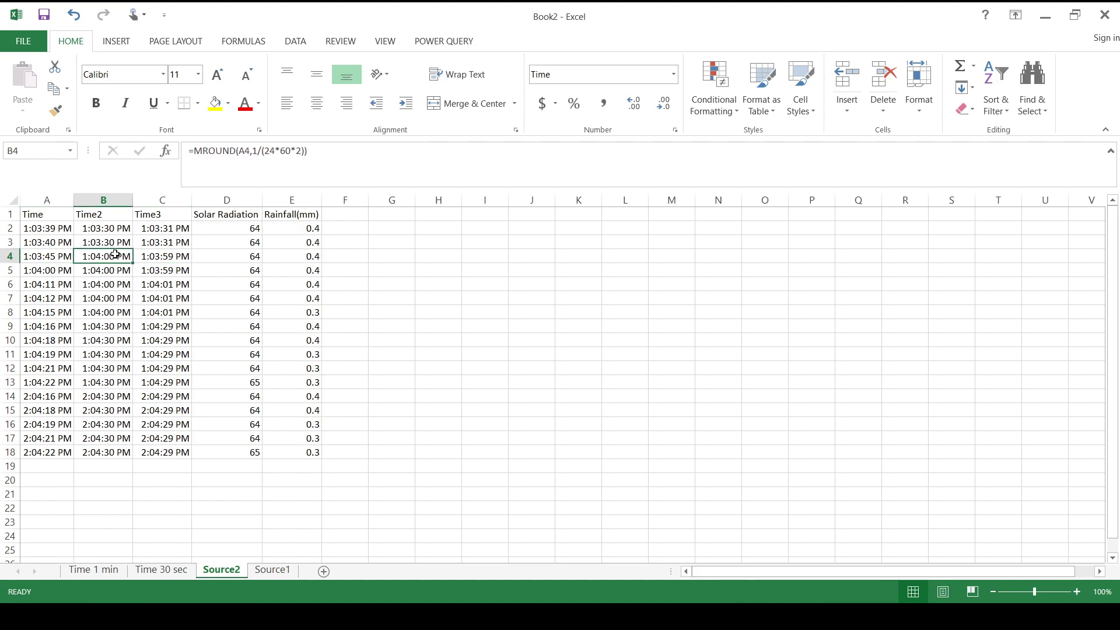
left_click(156, 260)
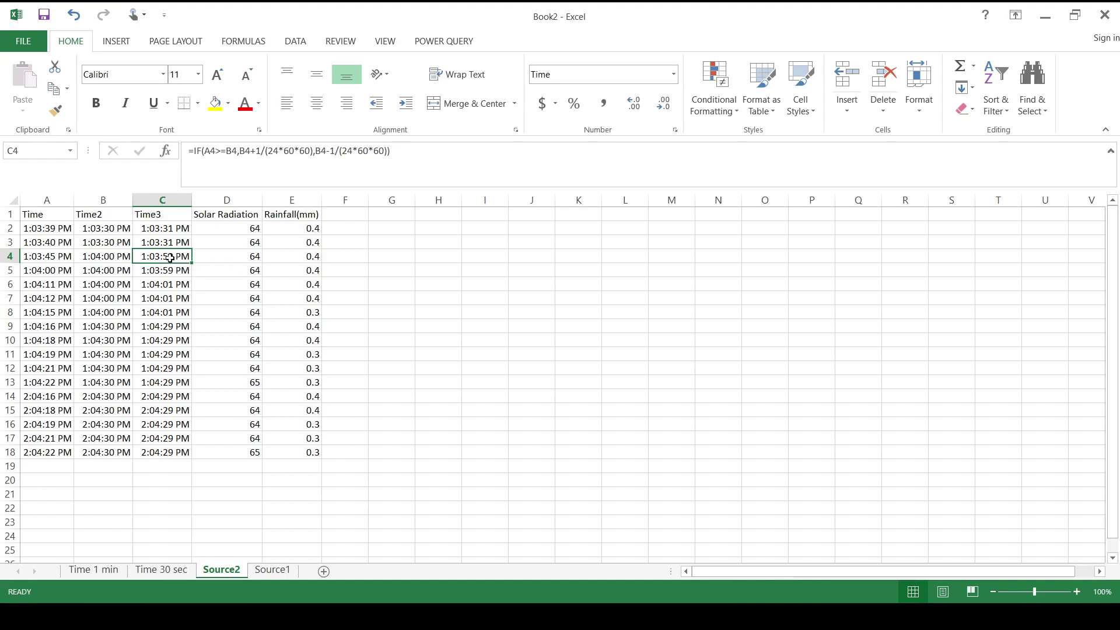
left_click(166, 287)
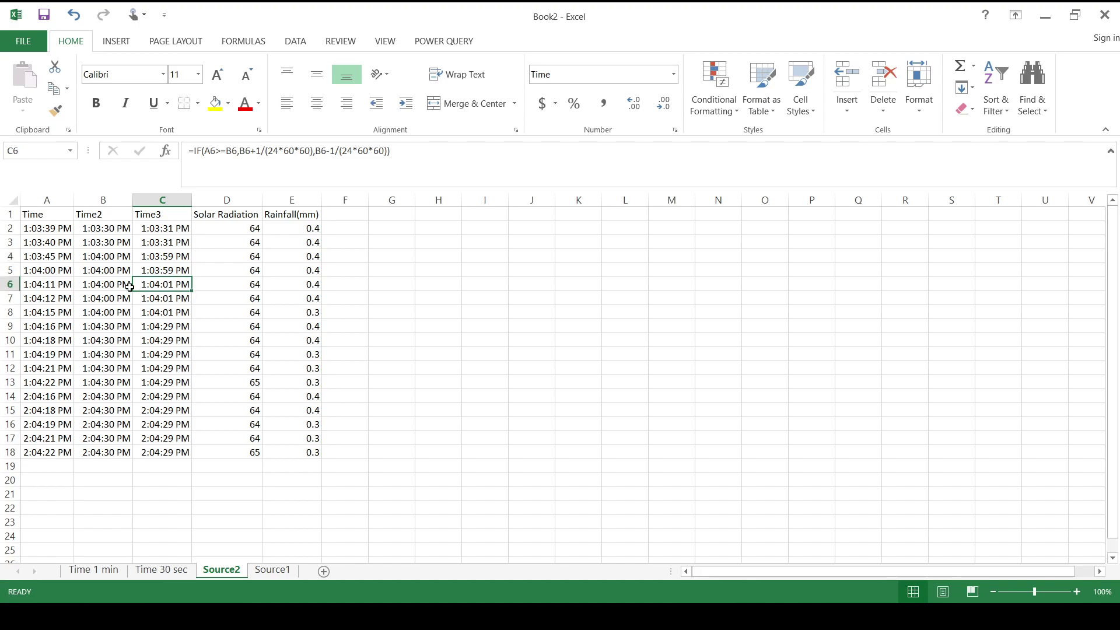
left_click(60, 282)
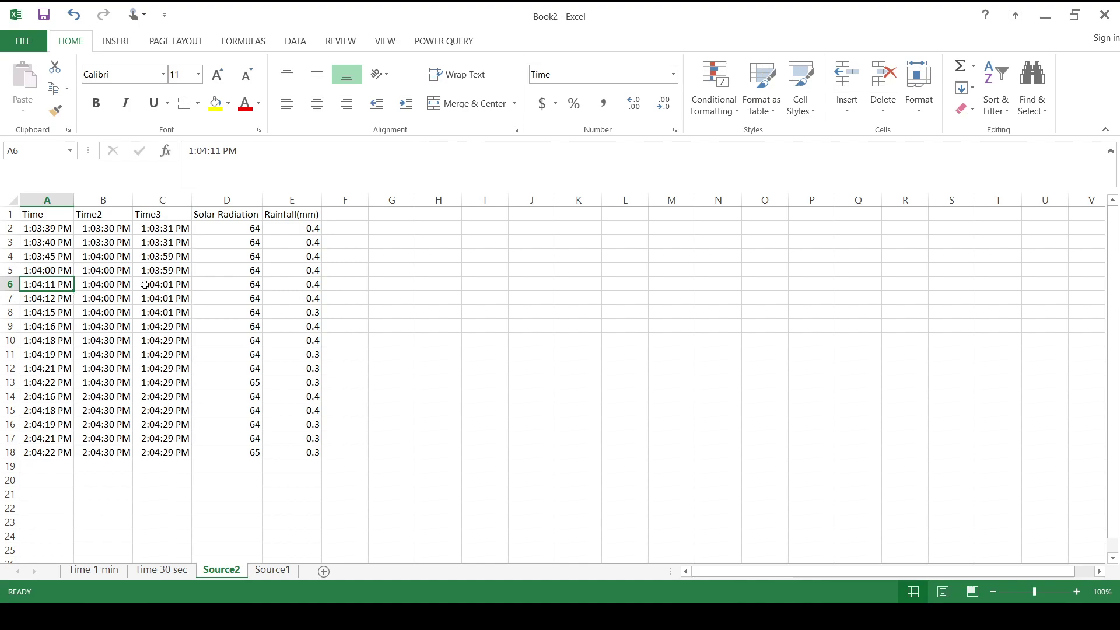
left_click(117, 283)
left_click(154, 286)
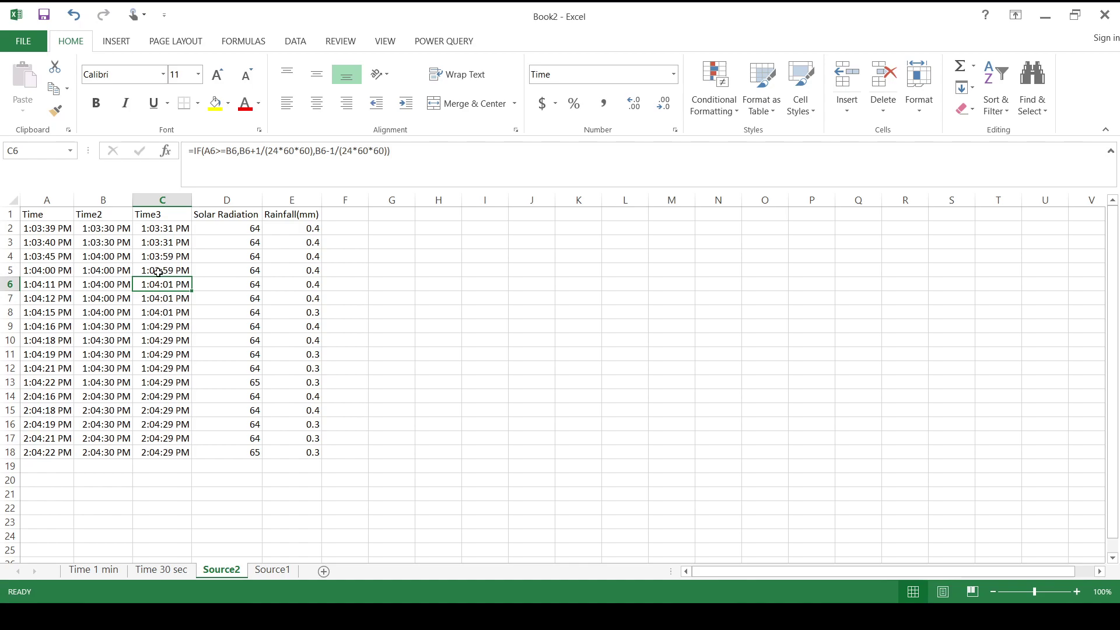
left_click(158, 272)
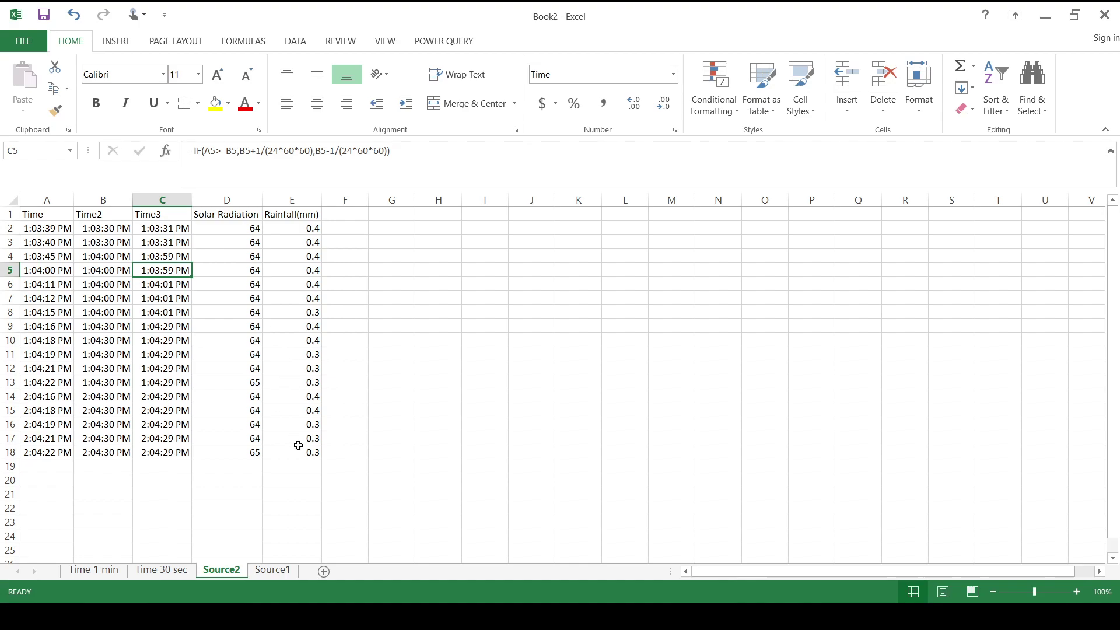
Insert a PivotTable on a new sheet from Source2's Time3, Solar Radiation and Rainfall(mm) columns.
left_click_drag(295, 451, 178, 220)
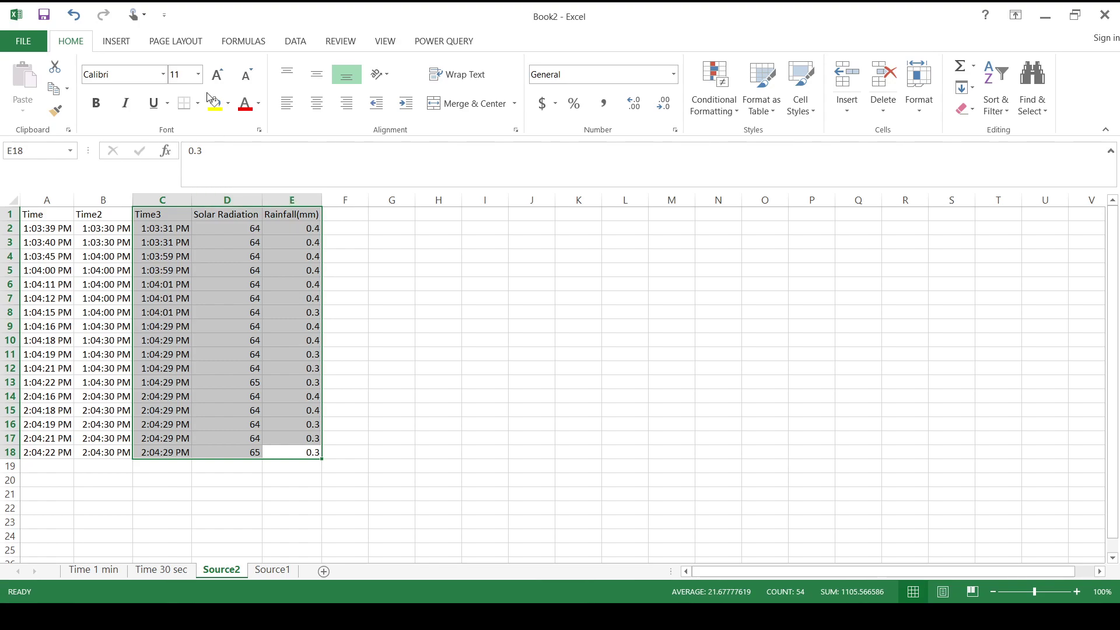
left_click(116, 42)
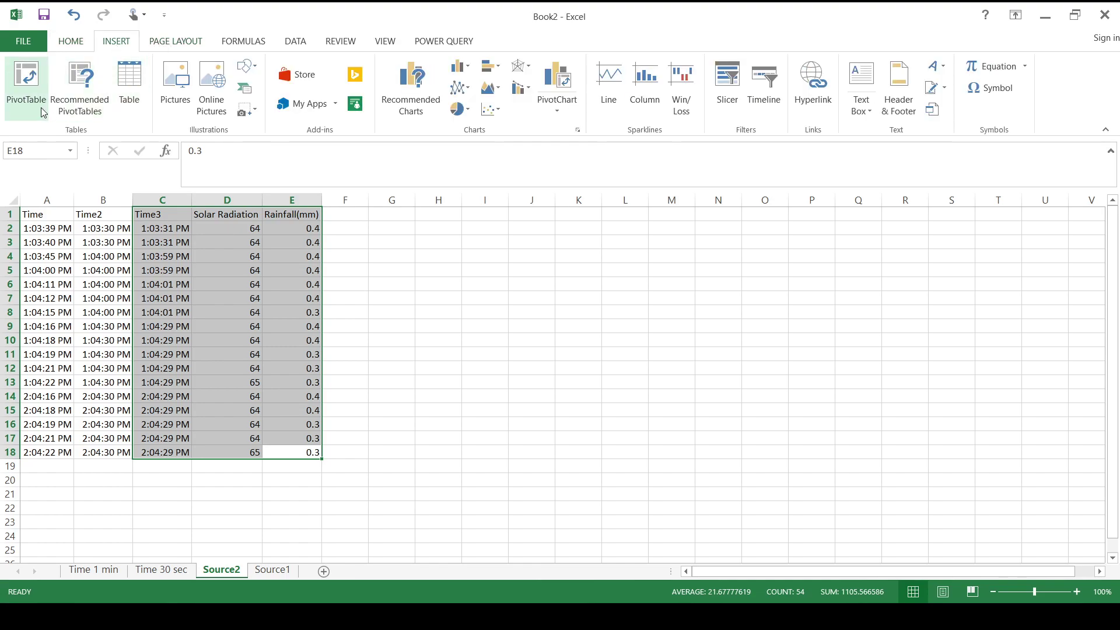
left_click(26, 87)
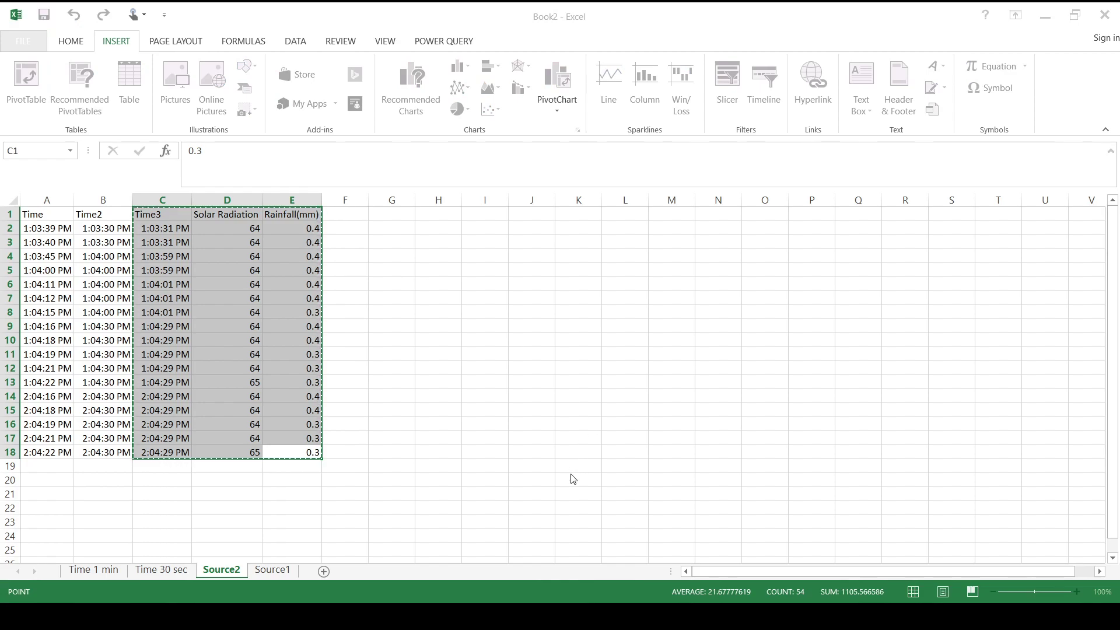
key("Return")
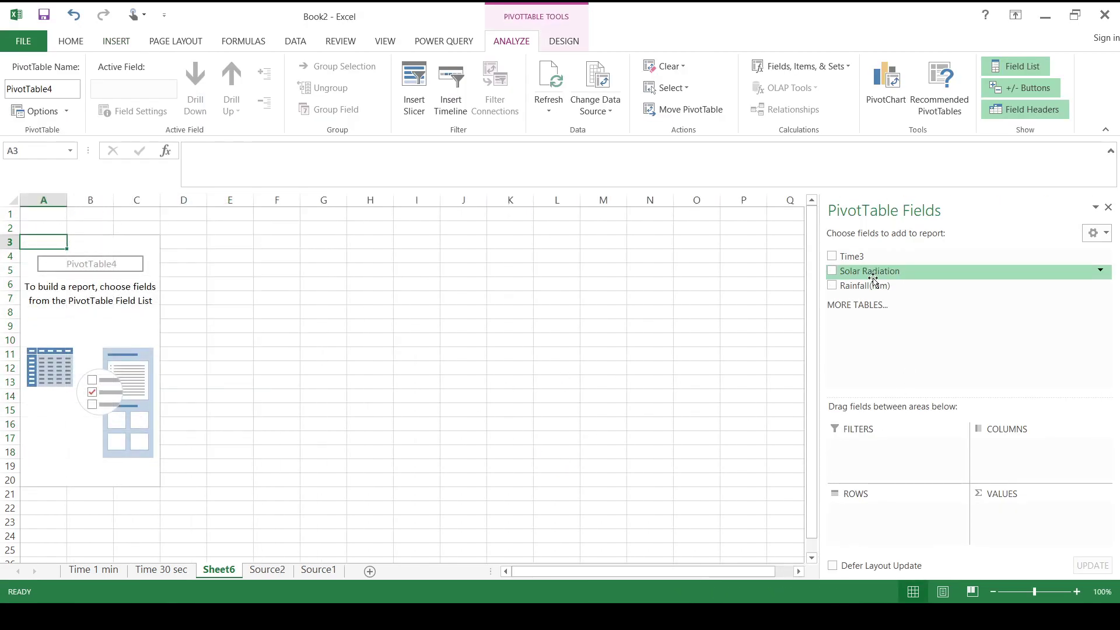
Put Time3 in pivot rows and add Solar Radiation and Rainfall(mm) as summed values.
left_click_drag(853, 257, 888, 511)
left_click_drag(875, 271, 1009, 519)
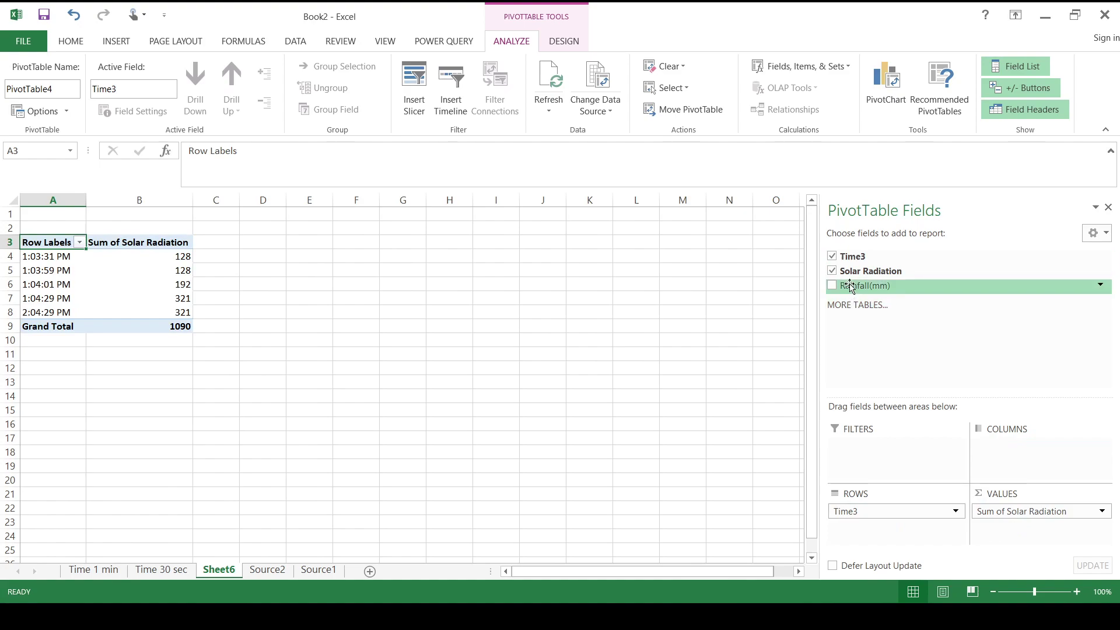
left_click_drag(845, 286, 1004, 525)
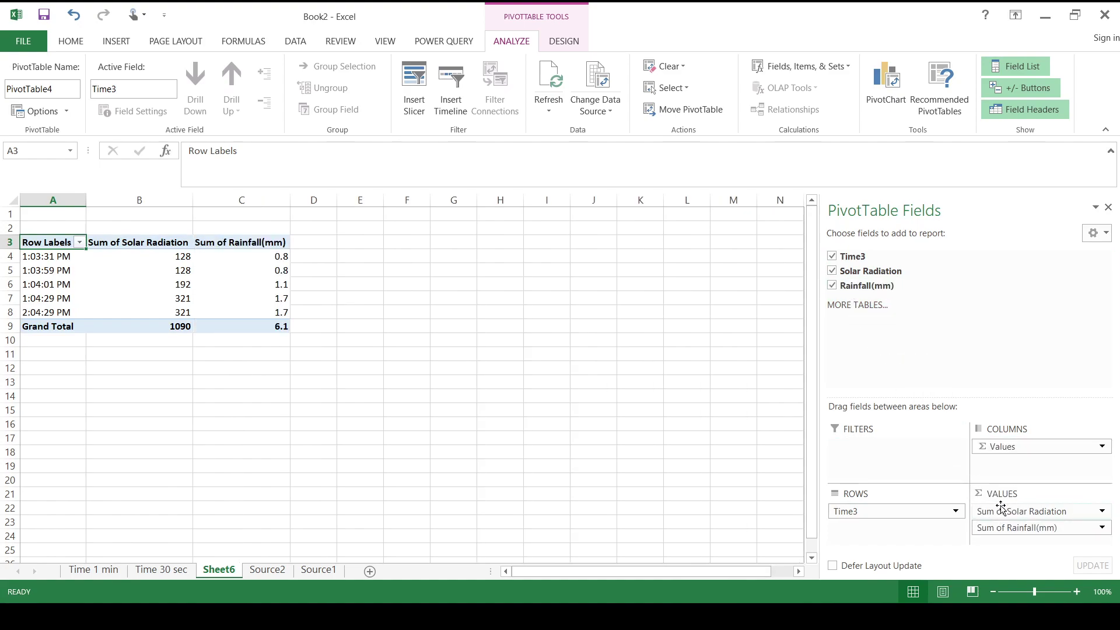
left_click_drag(1000, 511, 998, 514)
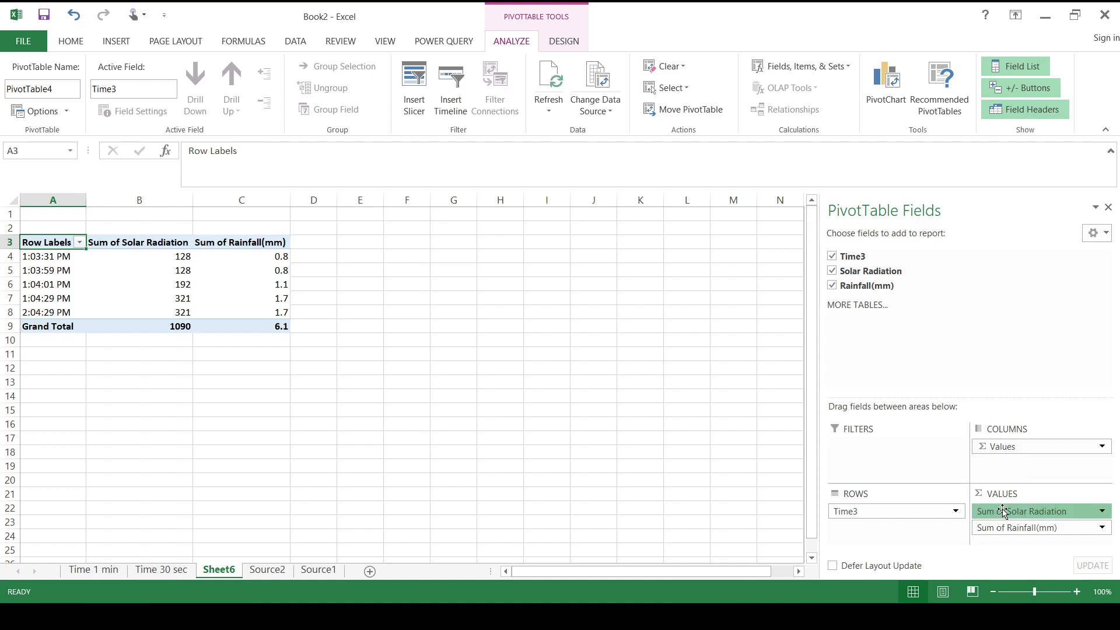
Change both value fields from Sum to Average and show Solar Radiation with two decimals.
left_click_drag(1017, 502, 1025, 498)
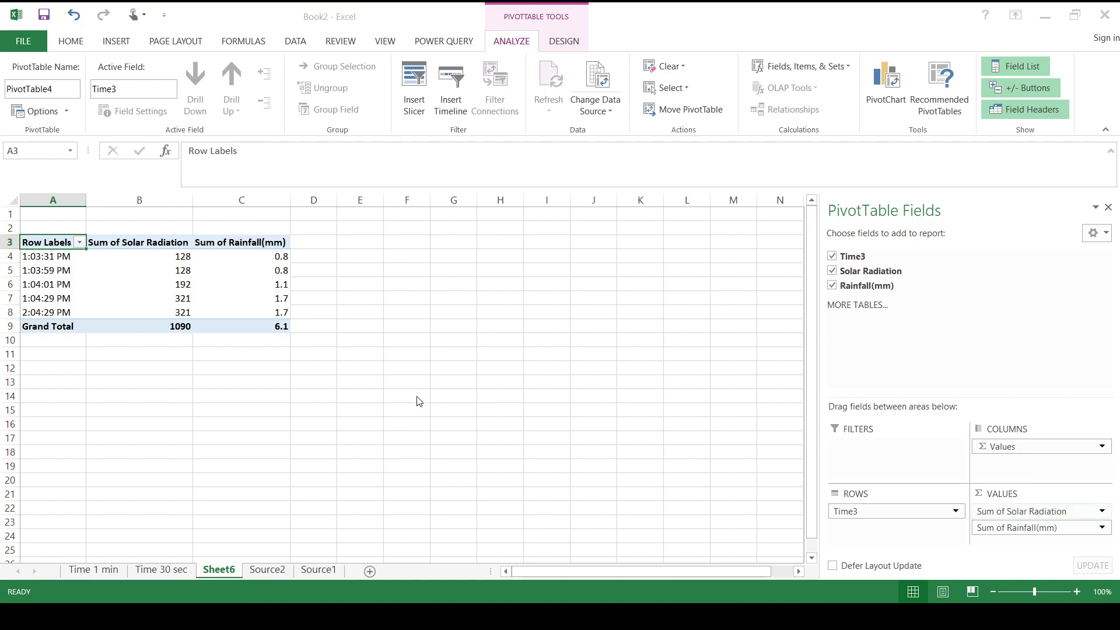
key("Return")
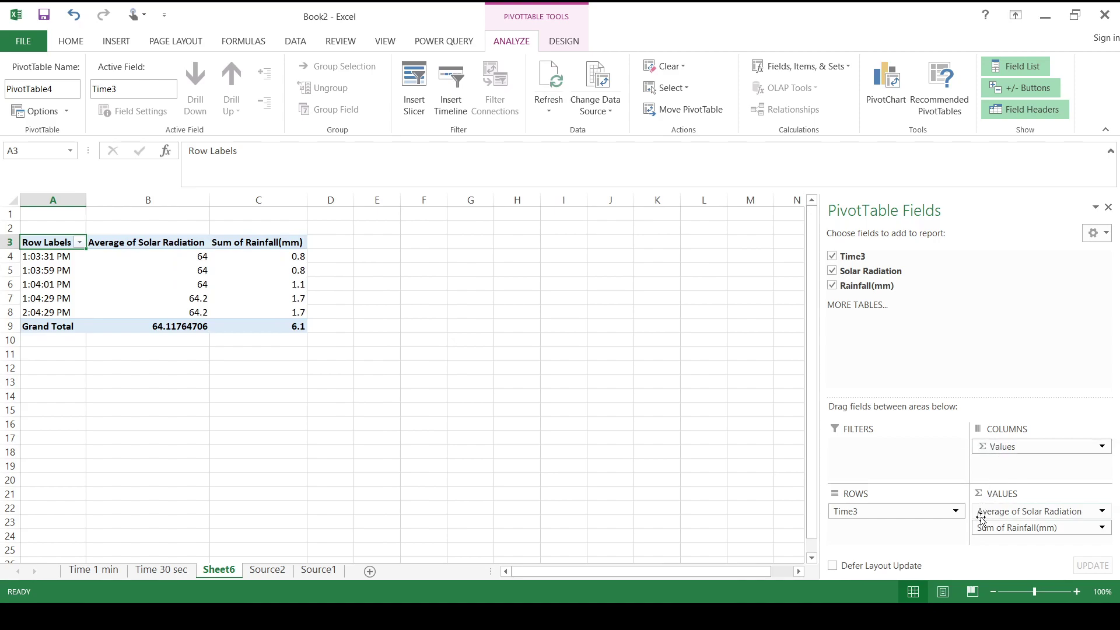
left_click_drag(992, 526, 1012, 519)
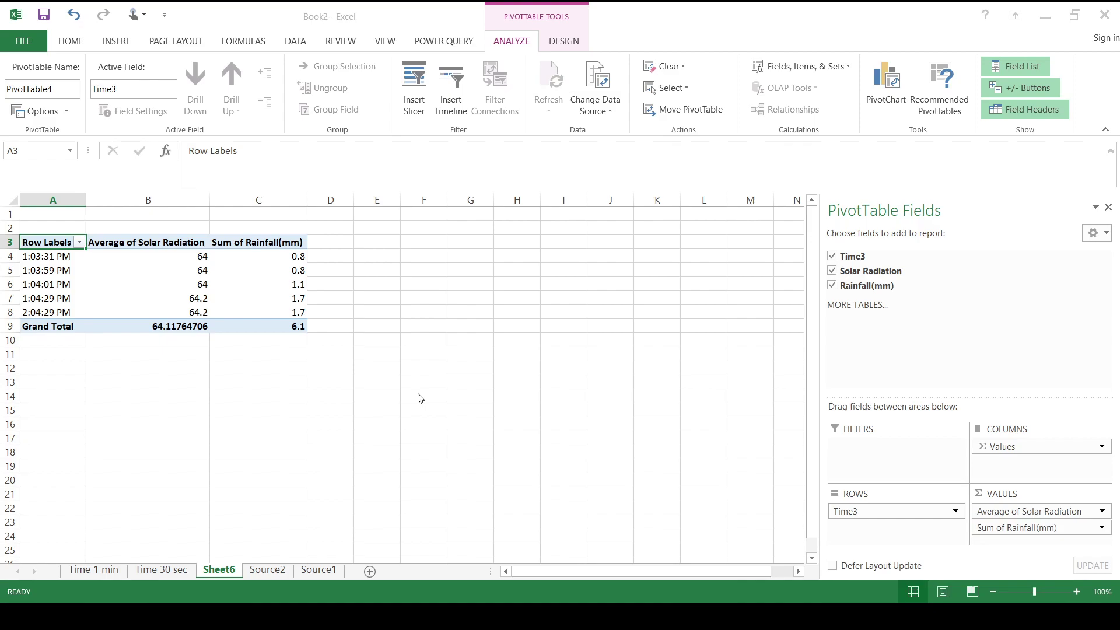
left_click(562, 480)
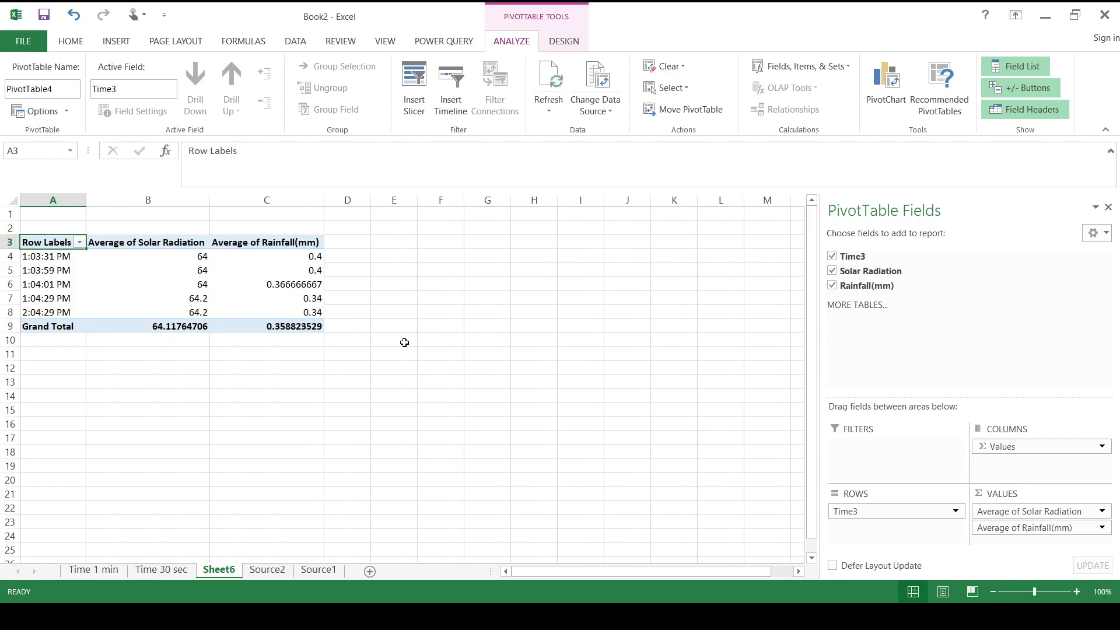
double_click(1000, 511)
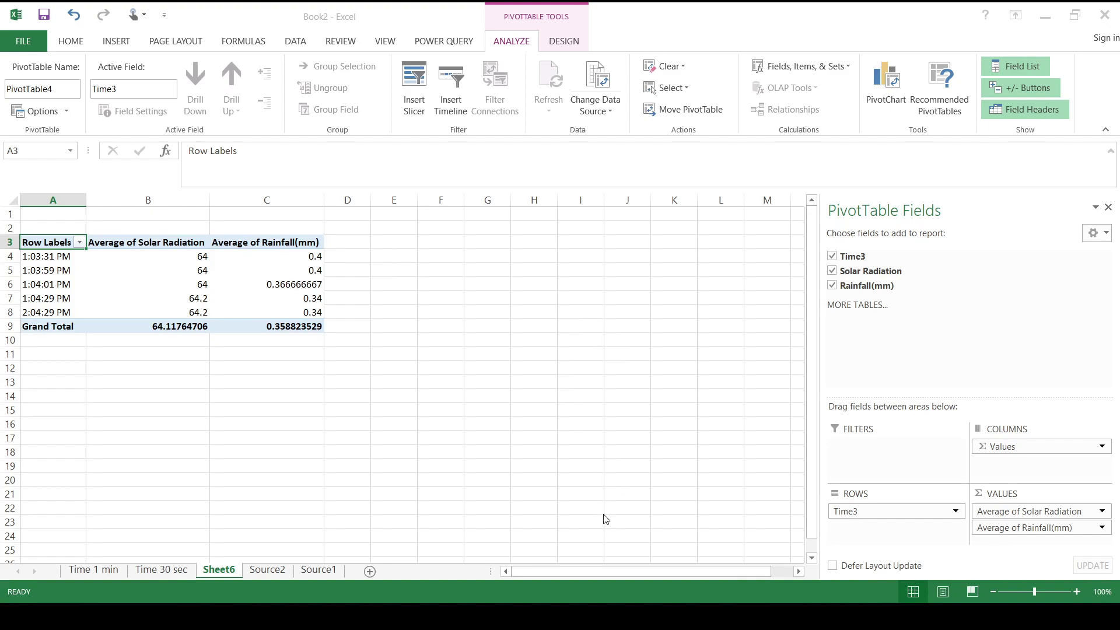
left_click(576, 474)
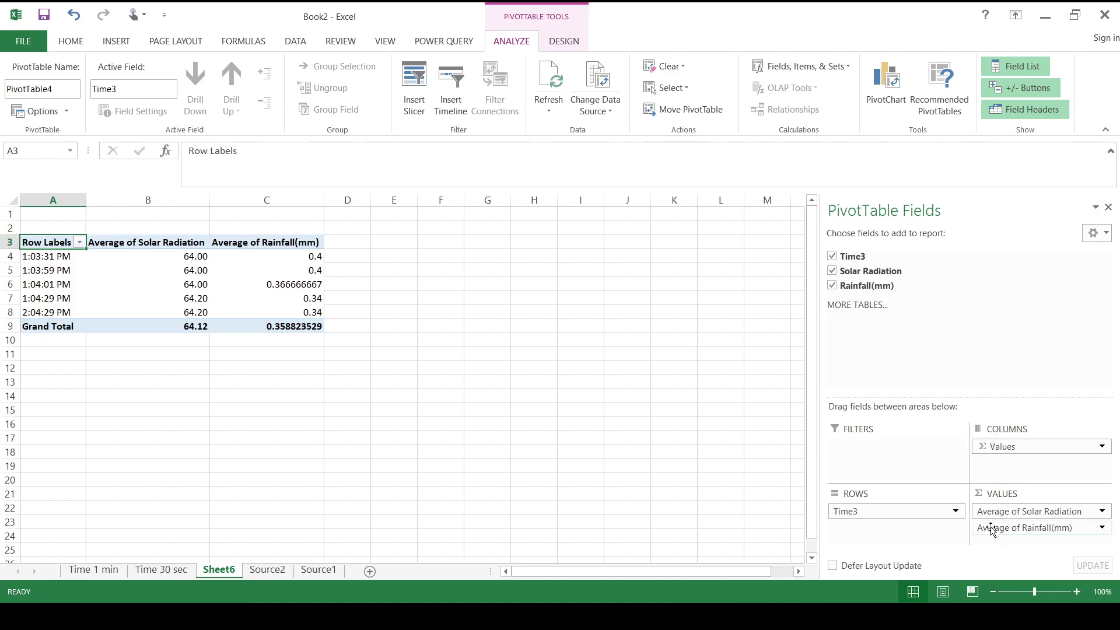
Format Average of Rainfall(mm) as a number with 2 decimal places.
left_click_drag(990, 527, 1003, 514)
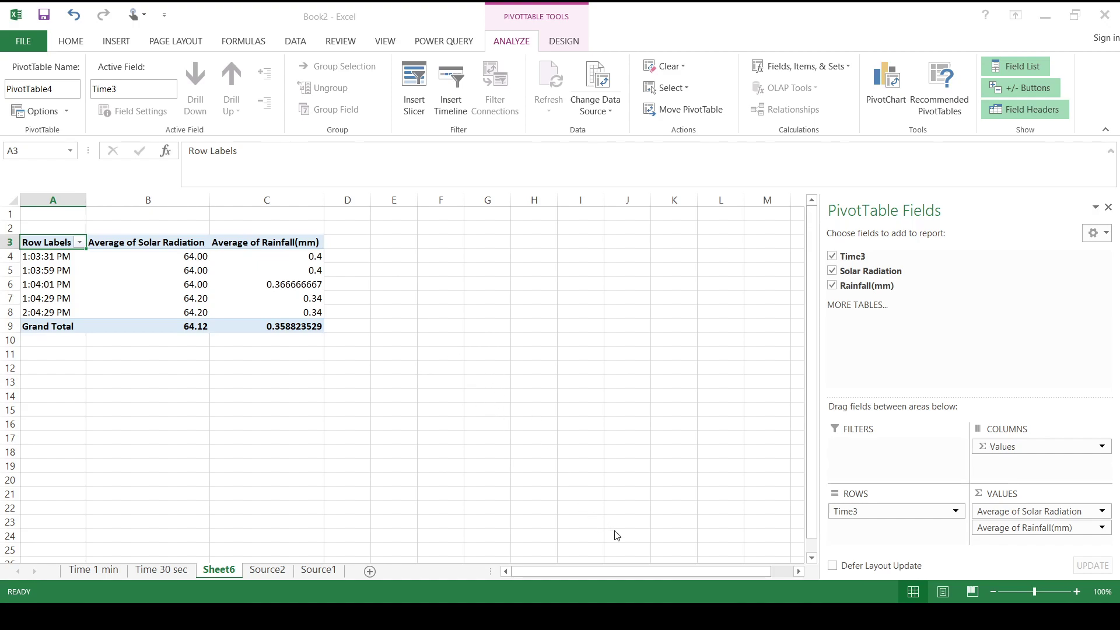
key("Return")
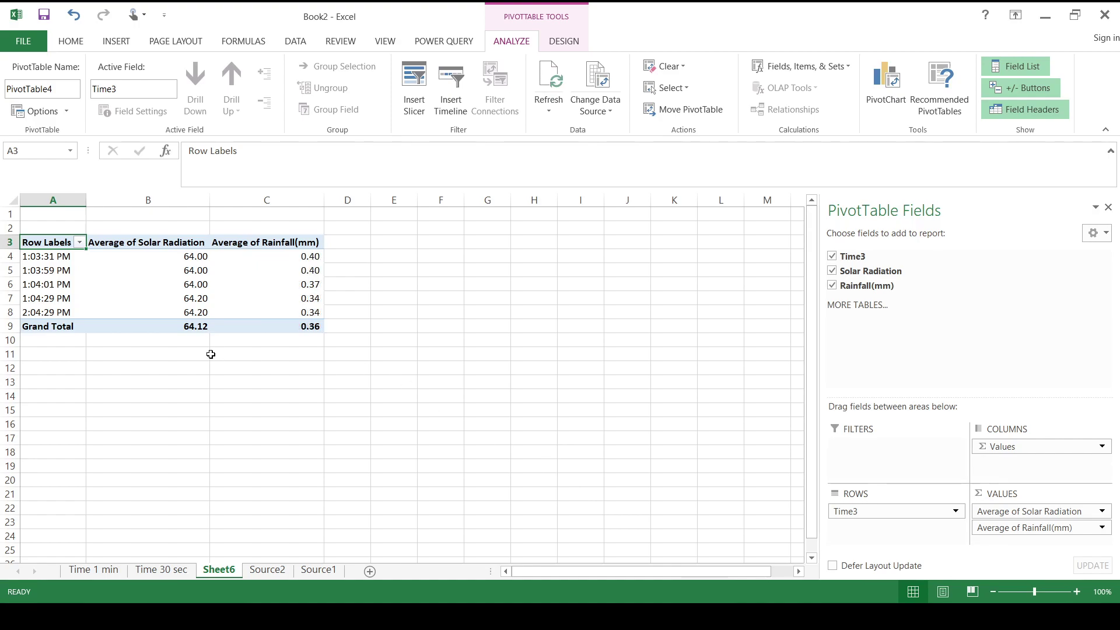